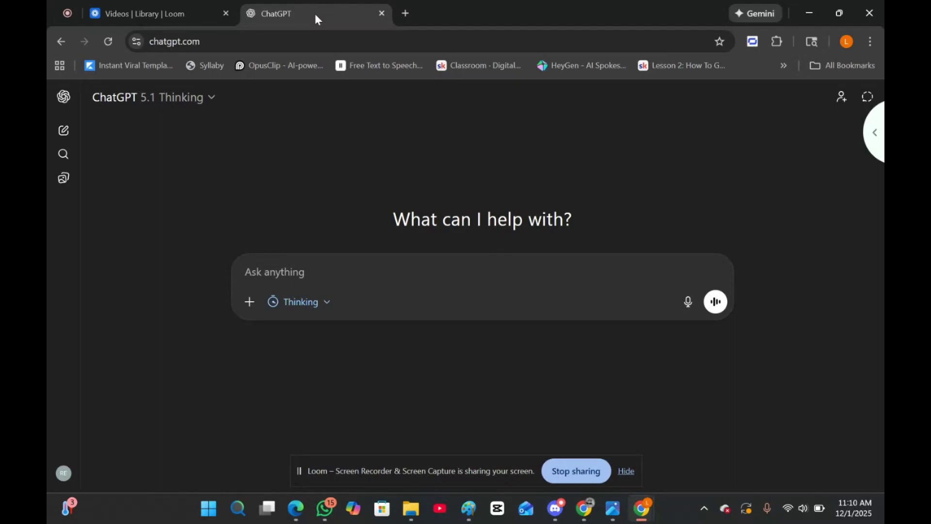
Step: Send the explain-like-I'm-15 prompt with the topic set to photosynthesis and read the reply
{"action": "left_click", "coordinate": [290, 270]}
{"action": "type", "text": "Explain this to me like I'm 15 years old: [paste topic] Then give me a real example and a simple analogy."}
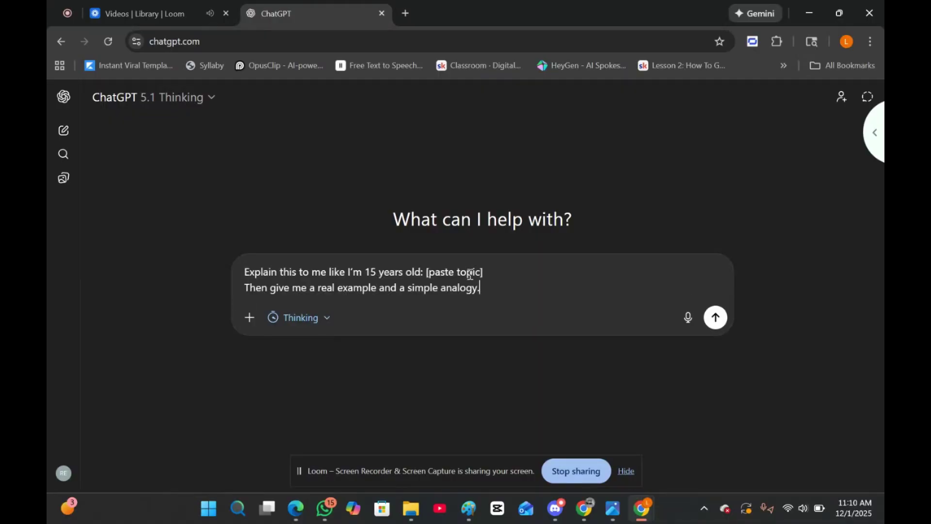
{"action": "left_click", "coordinate": [485, 271]}
{"action": "key", "text": "BackSpace"}
{"action": "key", "text": "BackSpace"}
{"action": "key", "text": "BackSpace"}
{"action": "key", "text": "BackSpace"}
{"action": "key", "text": "BackSpace"}
{"action": "key", "text": "BackSpace"}
{"action": "key", "text": "BackSpace"}
{"action": "key", "text": "BackSpace"}
{"action": "key", "text": "BackSpace"}
{"action": "key", "text": "BackSpace"}
{"action": "key", "text": "BackSpace"}
{"action": "key", "text": "BackSpace"}
{"action": "key", "text": "BackSpace"}
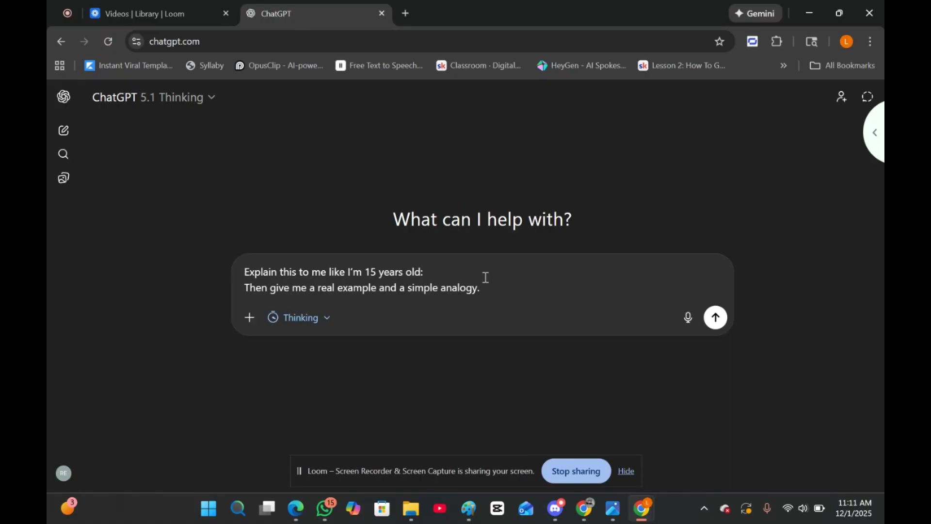
{"action": "type", "text": "photosynthesis"}
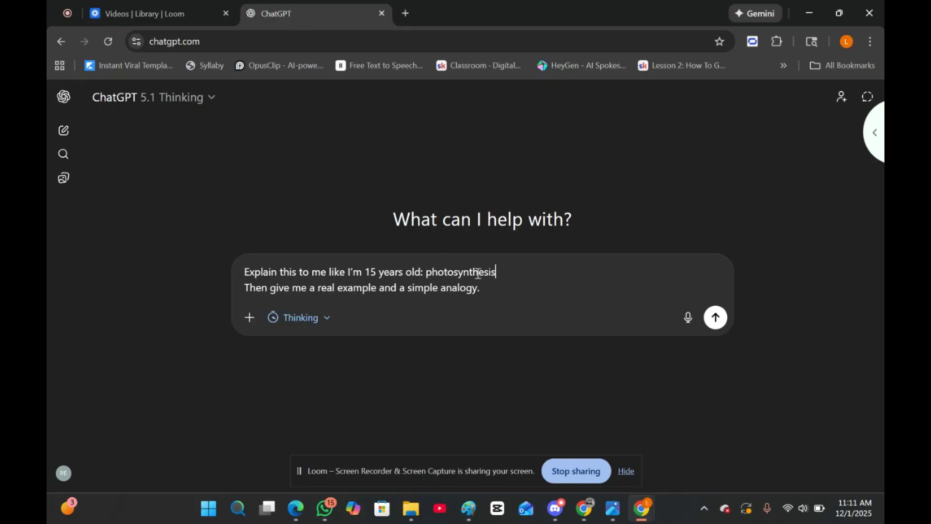
{"action": "key", "text": "Return"}
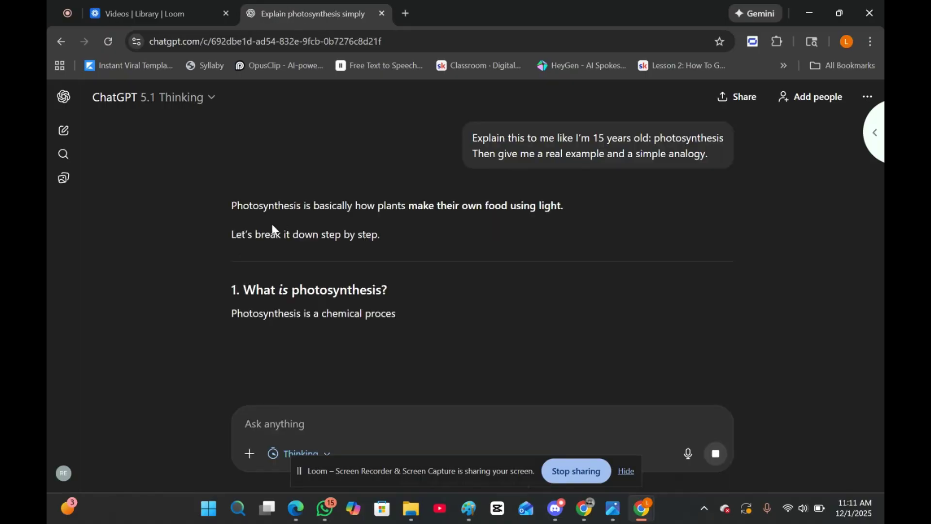
{"action": "scroll", "coordinate": [395, 226], "scroll_direction": "down", "scroll_amount": 6}
{"action": "scroll", "coordinate": [451, 228], "scroll_direction": "down", "scroll_amount": 3}
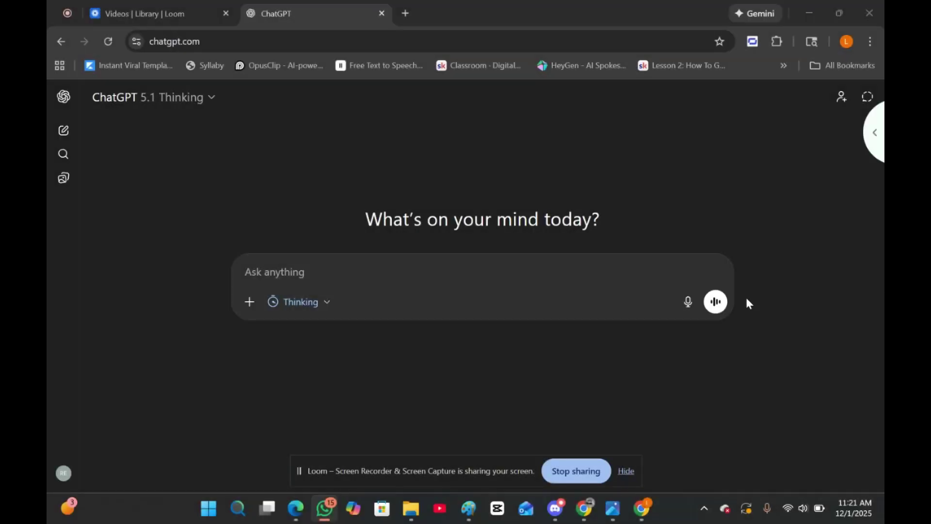
Step: Send the summarize-into-notes template with the photosynthesis paragraph and review the resulting summary
{"action": "left_click", "coordinate": [287, 269]}
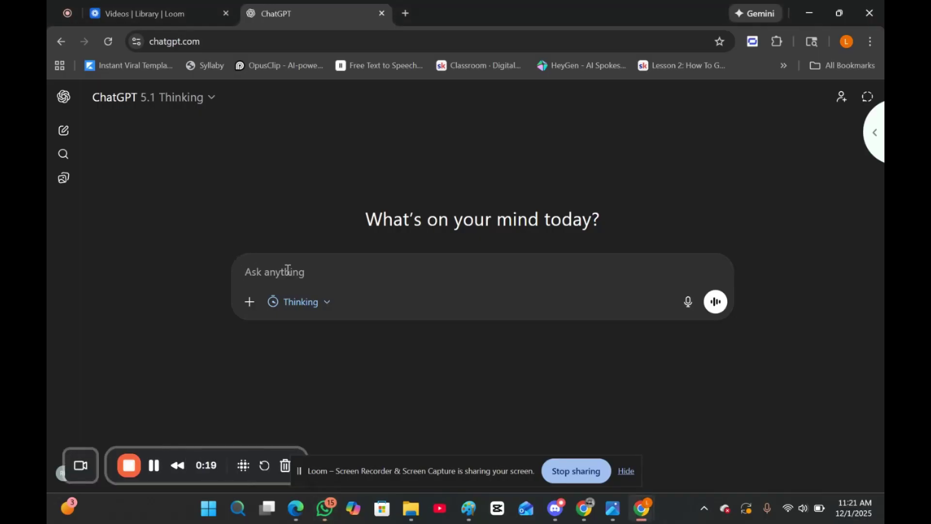
{"action": "type", "text": "Summarize this text into: - Key points - Definitions - Important formulas (if any) - Example questions"}
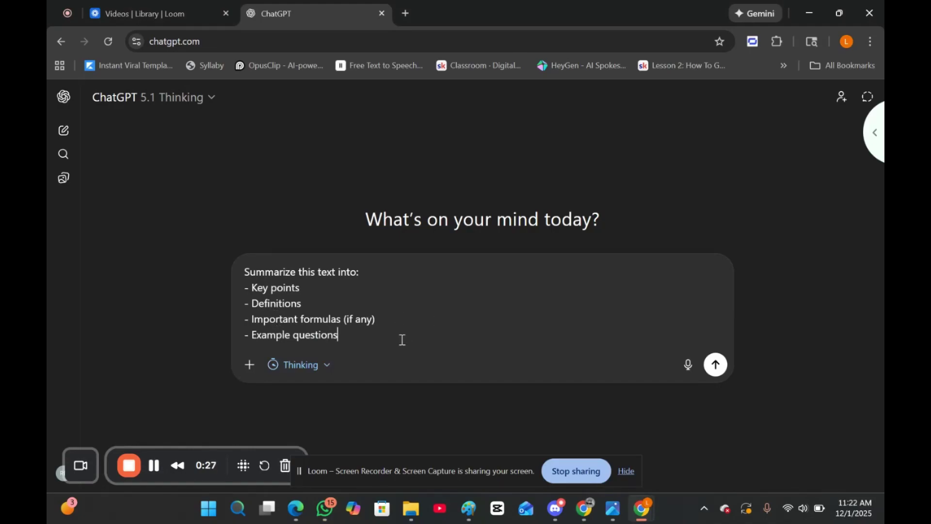
{"action": "key", "text": "ctrl+v"}
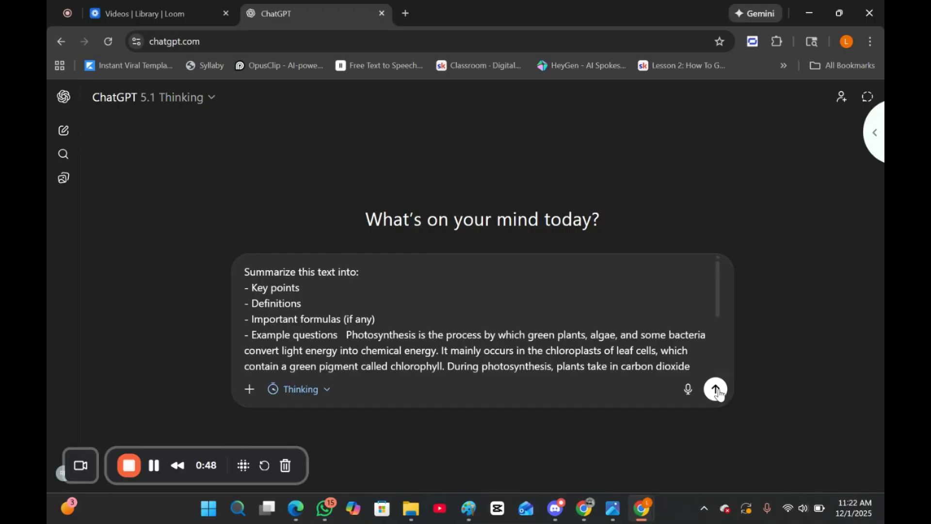
{"action": "left_click", "coordinate": [717, 390]}
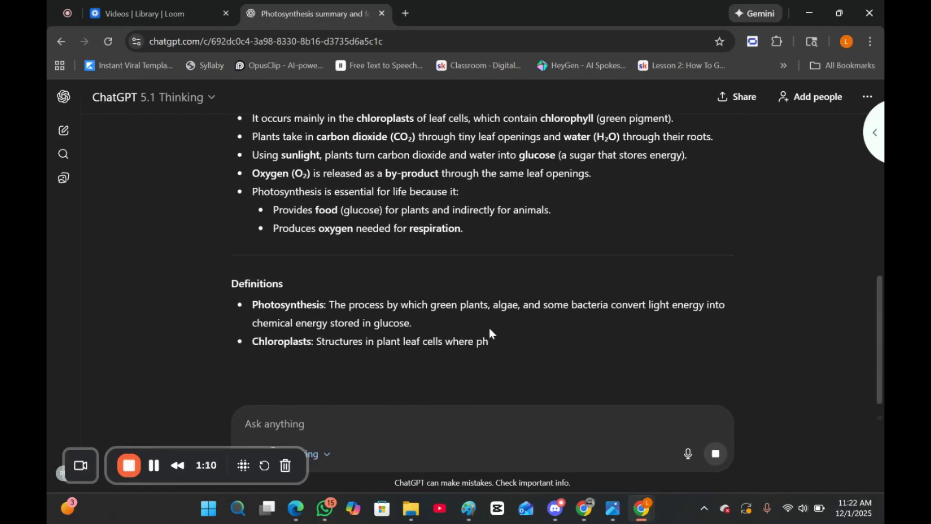
{"action": "scroll", "coordinate": [489, 327], "scroll_direction": "up", "scroll_amount": 4}
{"action": "scroll", "coordinate": [482, 291], "scroll_direction": "down", "scroll_amount": 2}
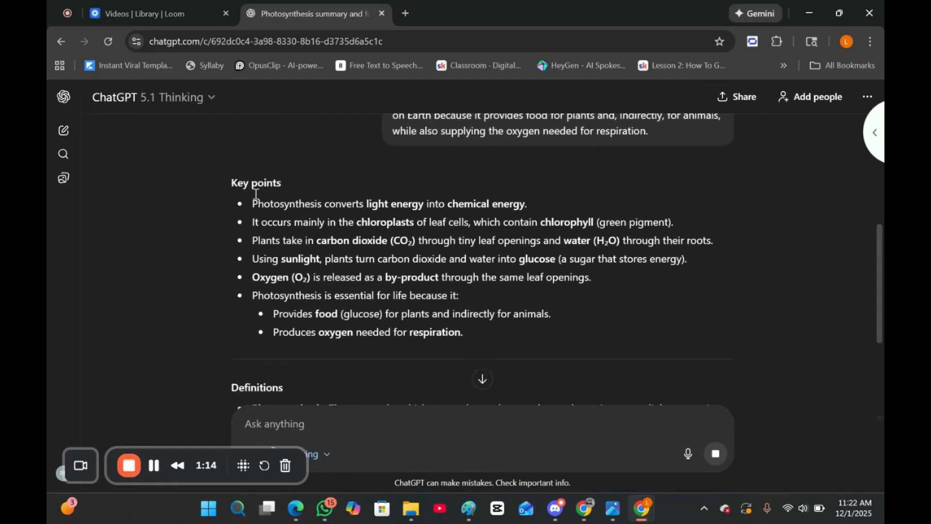
{"action": "scroll", "coordinate": [257, 207], "scroll_direction": "down", "scroll_amount": 3}
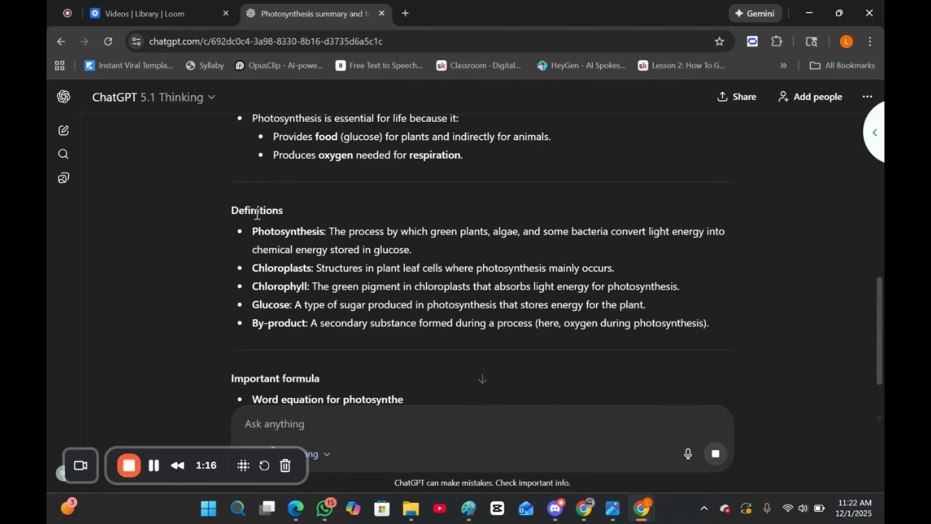
{"action": "scroll", "coordinate": [257, 213], "scroll_direction": "down", "scroll_amount": 3}
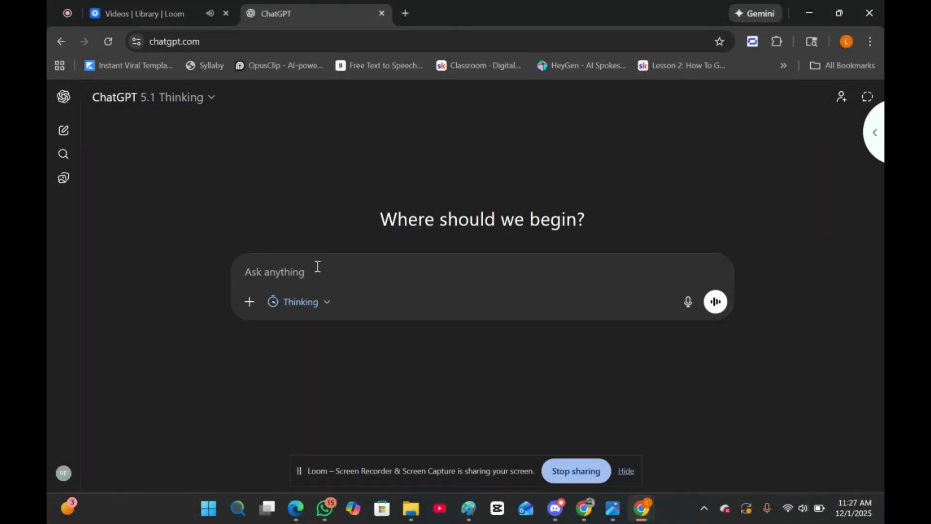
Step: Request a practice-question set on 'Photosynthesis' from the template and scroll through questions and answers
{"action": "left_click", "coordinate": [318, 266]}
{"action": "type", "text": "Create 10 practice questions from this topic. 5 multiple choice 3 short answer 2 higher-order thinking questions Include answers at the end."}
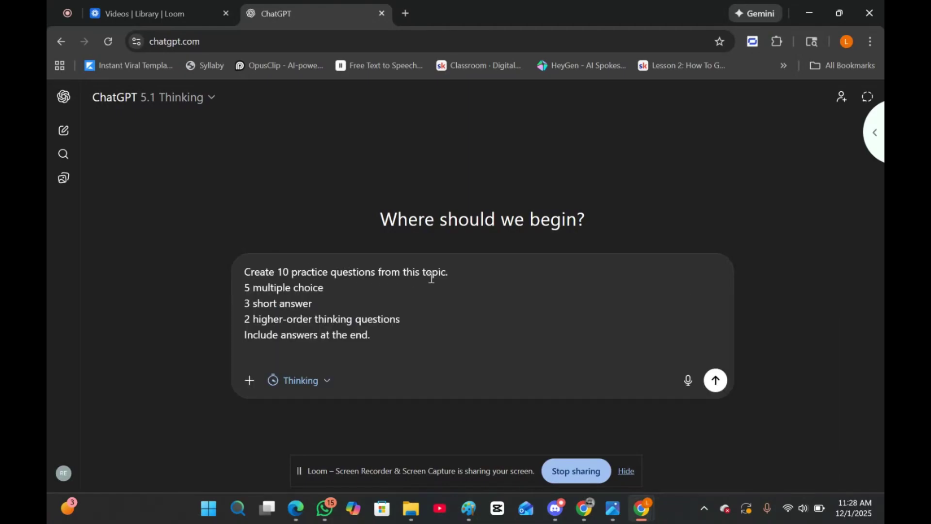
{"action": "left_click", "coordinate": [461, 274]}
{"action": "type", "text": "Photosynthes"}
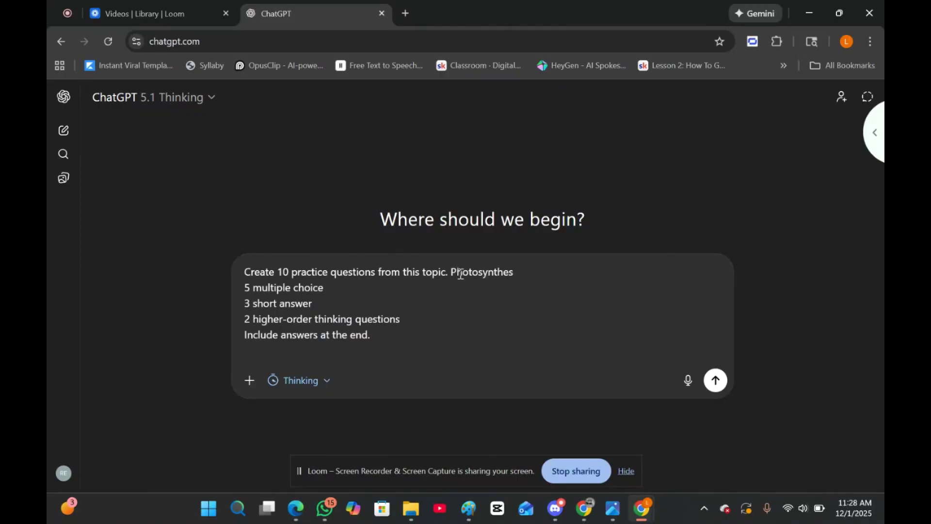
{"action": "type", "text": "is"}
{"action": "key", "text": "Return"}
{"action": "scroll", "coordinate": [563, 185], "scroll_direction": "down", "scroll_amount": 3}
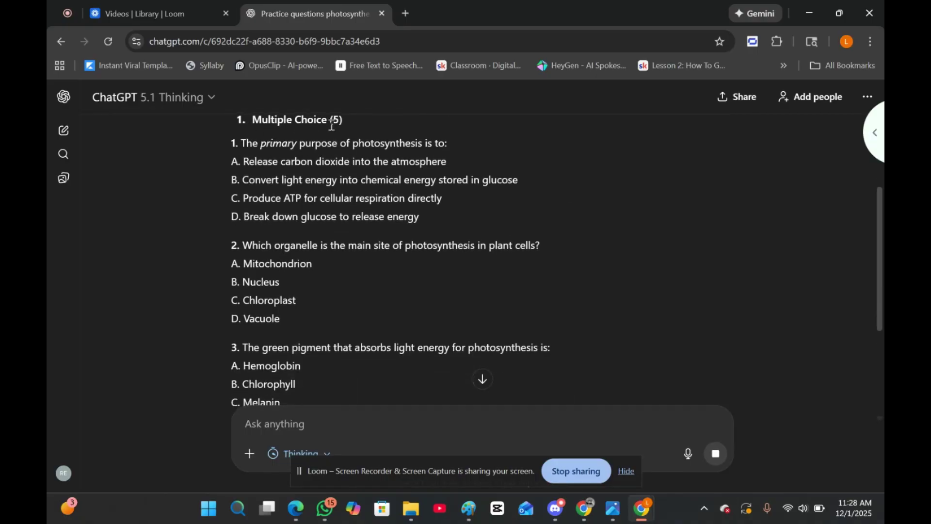
{"action": "scroll", "coordinate": [339, 223], "scroll_direction": "down", "scroll_amount": 1}
{"action": "scroll", "coordinate": [339, 222], "scroll_direction": "down", "scroll_amount": 3}
{"action": "scroll", "coordinate": [339, 223], "scroll_direction": "down", "scroll_amount": 2}
{"action": "scroll", "coordinate": [341, 225], "scroll_direction": "down", "scroll_amount": 2}
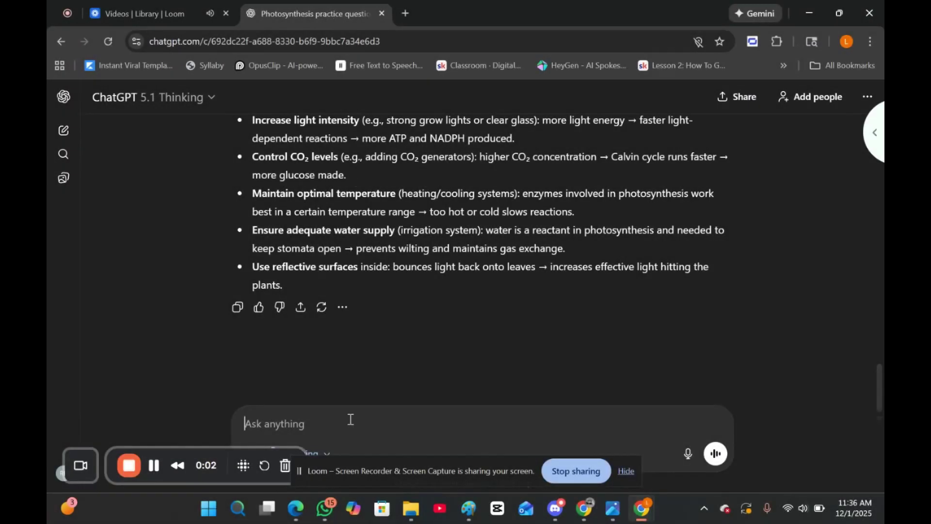
Step: Paste a follow-up prompt into the practice-questions chat and scroll through the Q&A reply
{"action": "type", "text": "Turn this chapter into flashcards. Format: Q: ... A: ..."}
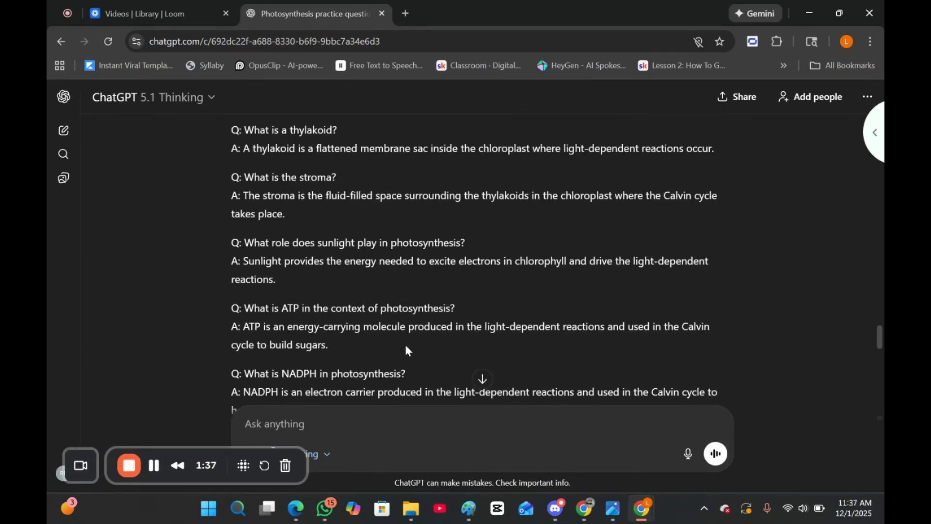
{"action": "scroll", "coordinate": [405, 344], "scroll_direction": "down", "scroll_amount": 15}
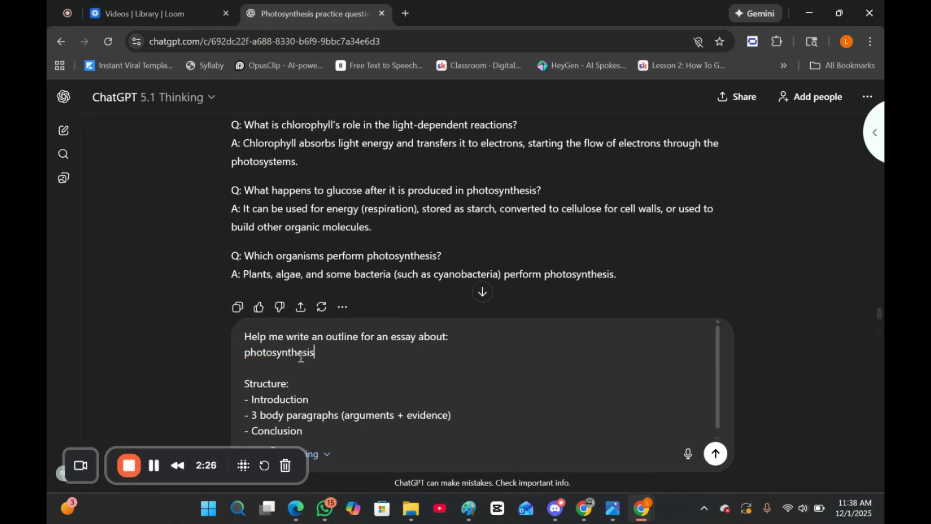
Step: Send the photosynthesis essay-outline prompt and look over the generated outline
{"action": "scroll", "coordinate": [298, 333], "scroll_direction": "down", "scroll_amount": 1}
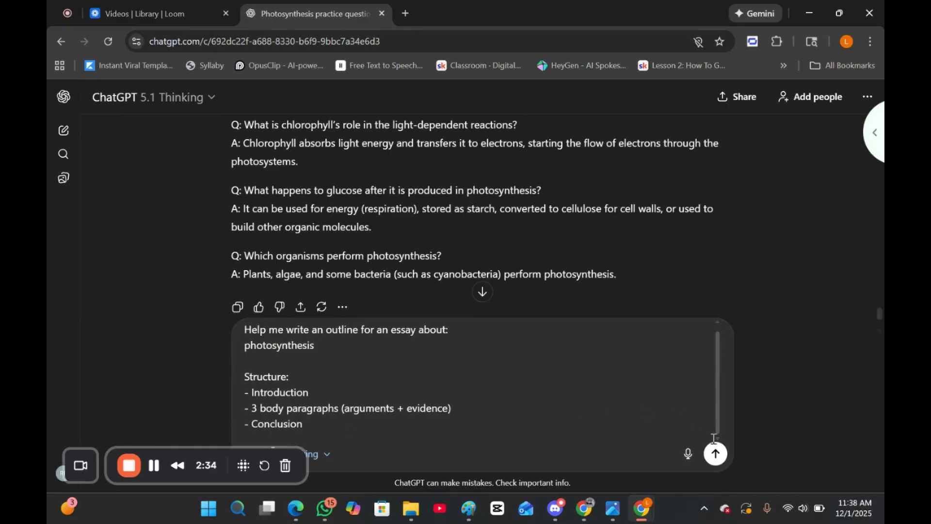
{"action": "left_click", "coordinate": [717, 455]}
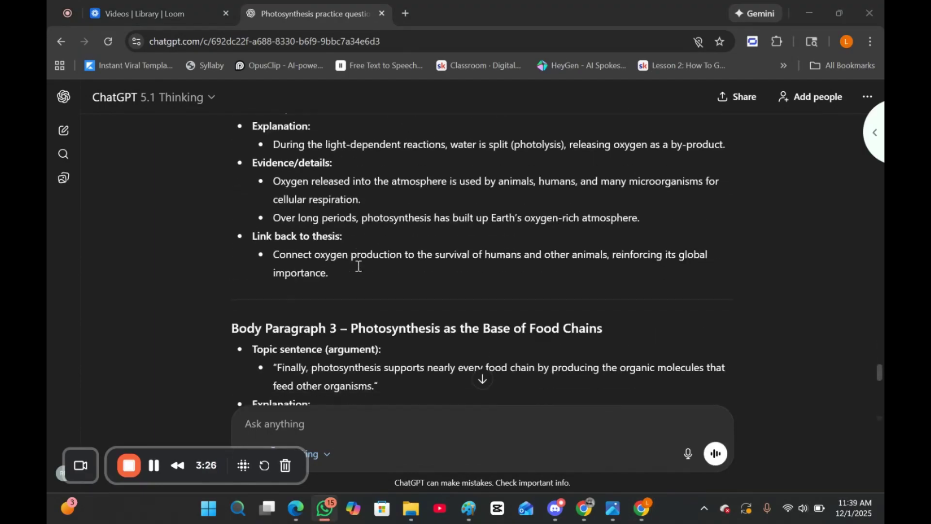
{"action": "scroll", "coordinate": [339, 257], "scroll_direction": "up", "scroll_amount": 3}
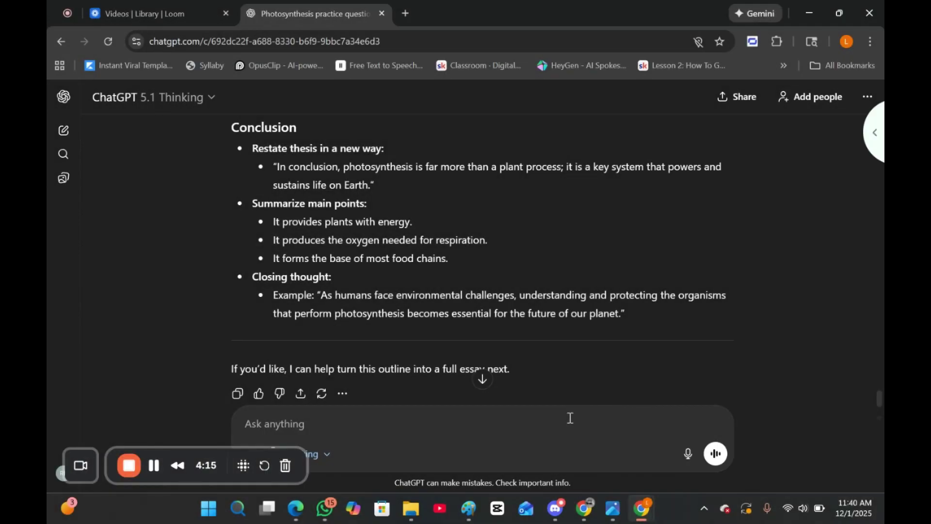
Step: Paste the weekly study plan template for the photosynthesis exam and send it
{"action": "key", "text": "ctrl+v"}
{"action": "scroll", "coordinate": [398, 359], "scroll_direction": "up", "scroll_amount": 1}
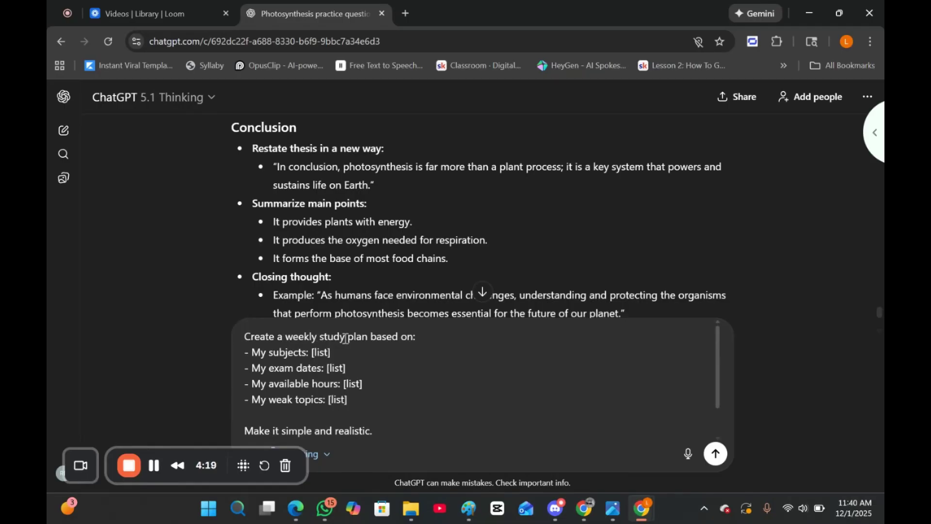
{"action": "key", "text": "Return"}
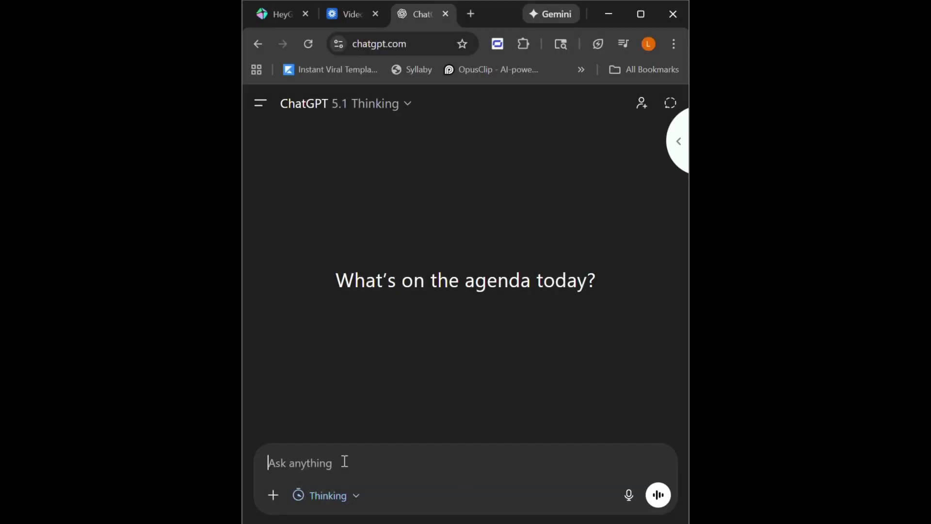
Step: Ask 'I am stressed about exams. help me break down my tasks into a simple daily checklist.' and scroll the reply
{"action": "type", "text": "I am"}
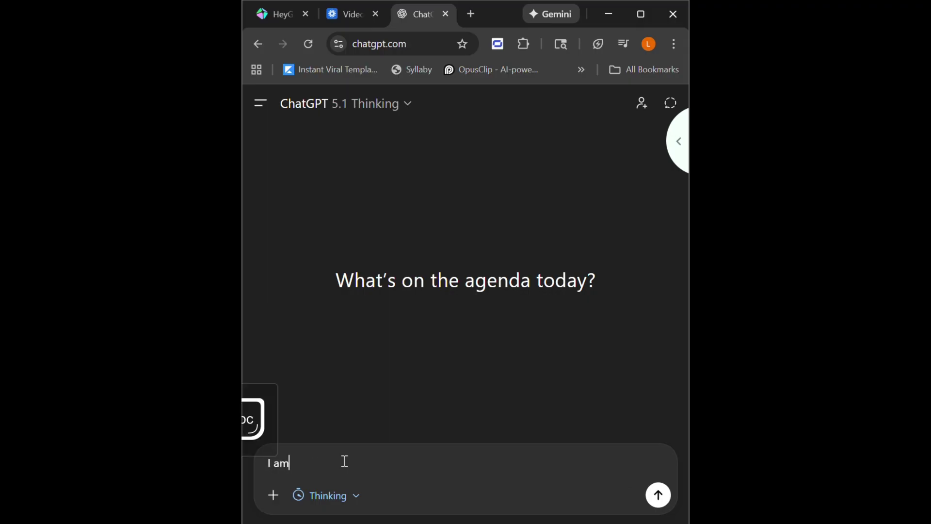
{"action": "type", "text": " str"}
{"action": "type", "text": "essed about exams. help me break down my tasks into a simple daily checklist."}
{"action": "left_click", "coordinate": [658, 495]}
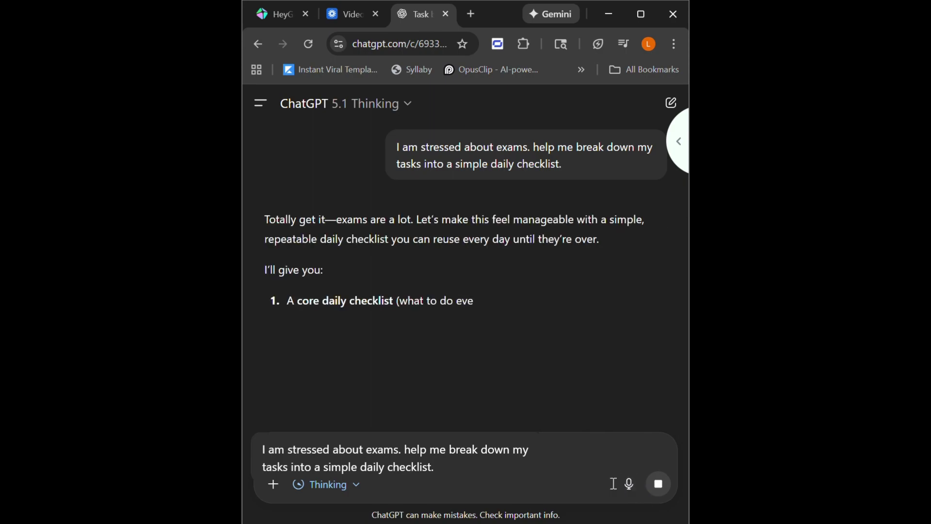
{"action": "scroll", "coordinate": [464, 406], "scroll_direction": "down", "scroll_amount": 10}
{"action": "scroll", "coordinate": [462, 321], "scroll_direction": "down", "scroll_amount": 4}
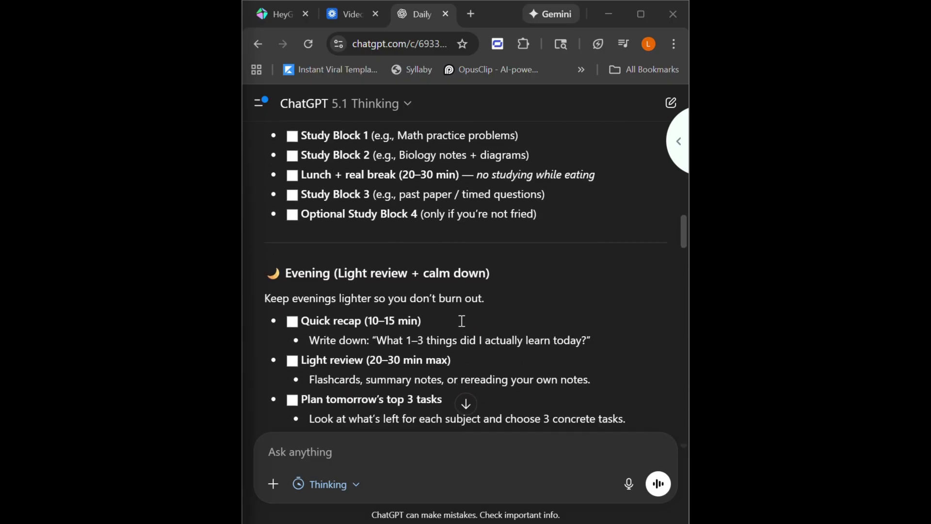